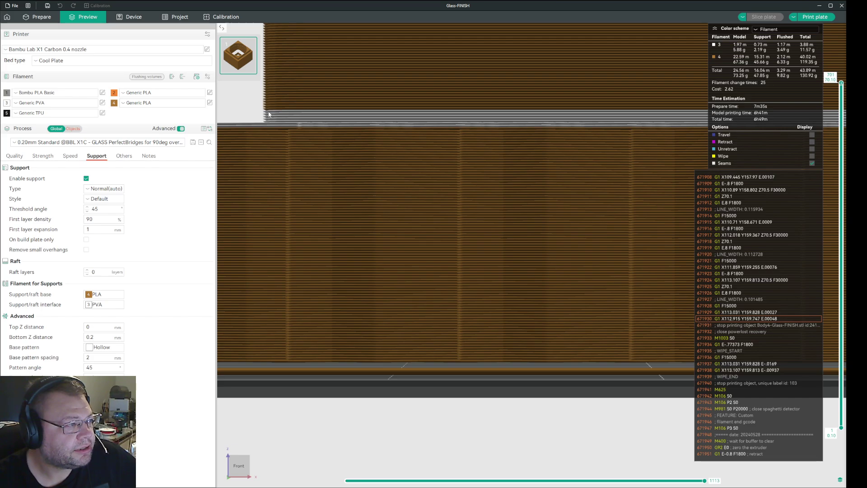
Check the glass model, return to the sliced preview, then switch to the newglass-nosupports window.
left_click(41, 18)
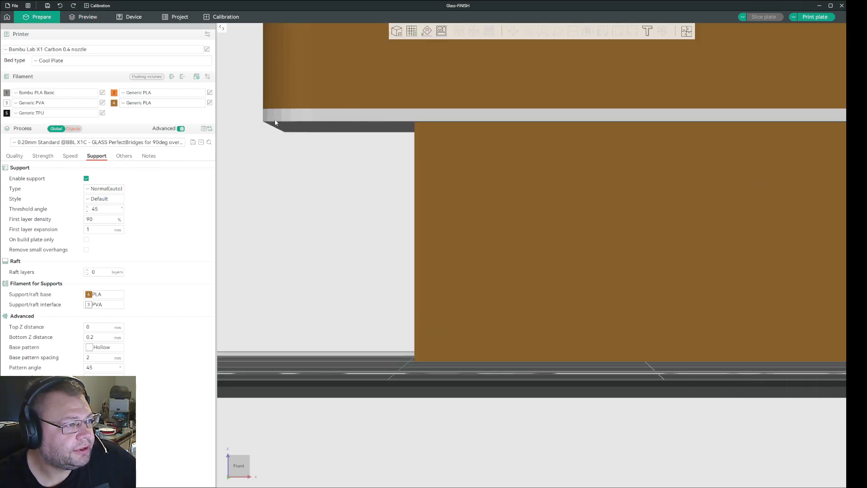
left_click(294, 120)
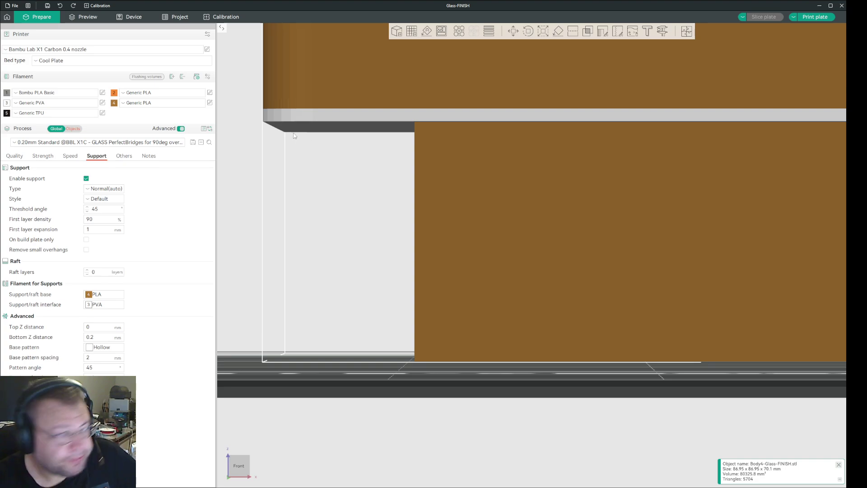
key("ctrl+Tab")
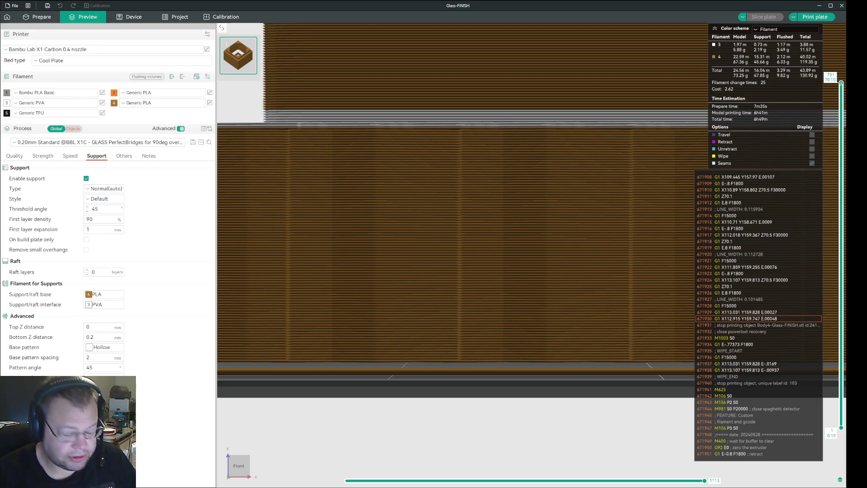
key("alt+Tab")
key("alt+Tab")
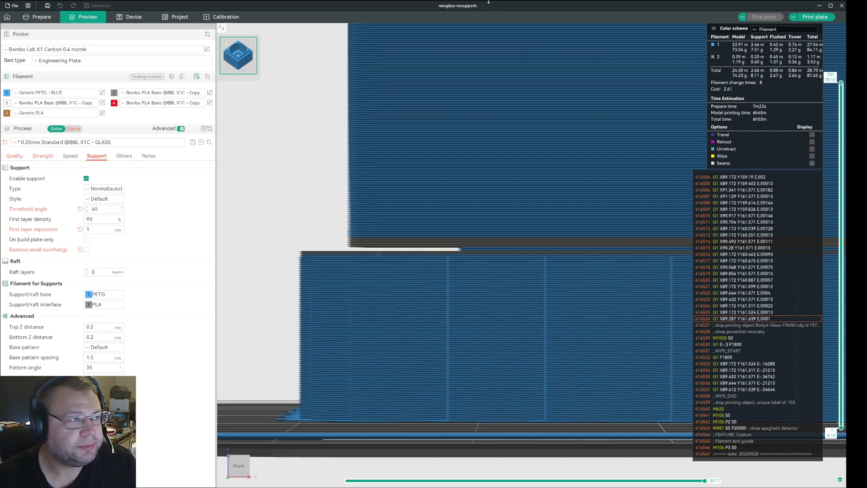
Move newglass-nosupports aside and maximize Glass-FINISH to view its 0 mm Top Z distance.
mouse_move(475, 6)
left_mouse_down()
mouse_move(767, 59)
mouse_move(844, 57)
mouse_move(695, 49)
mouse_move(553, 6)
mouse_move(479, 2)
left_mouse_up()
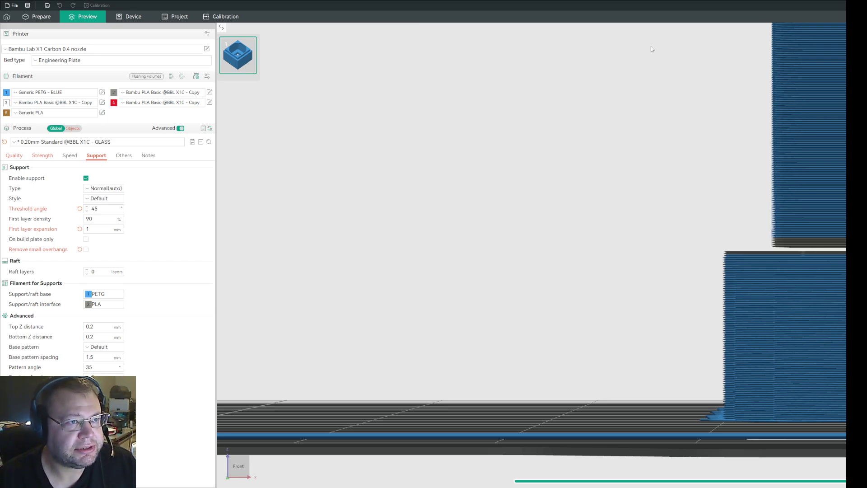
double_click(641, 7)
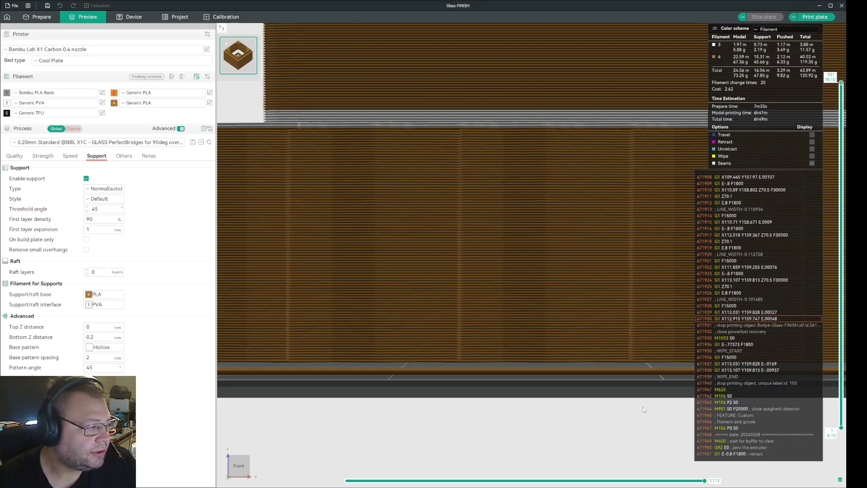
key("Tab")
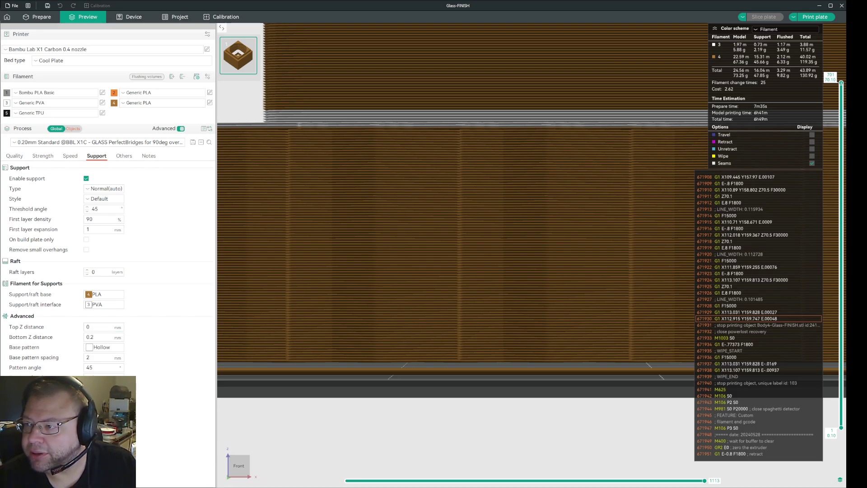
Return to newglass-nosupports and inspect its 0.2 mm Top Z distance, leaving it unchanged.
key("alt+Tab")
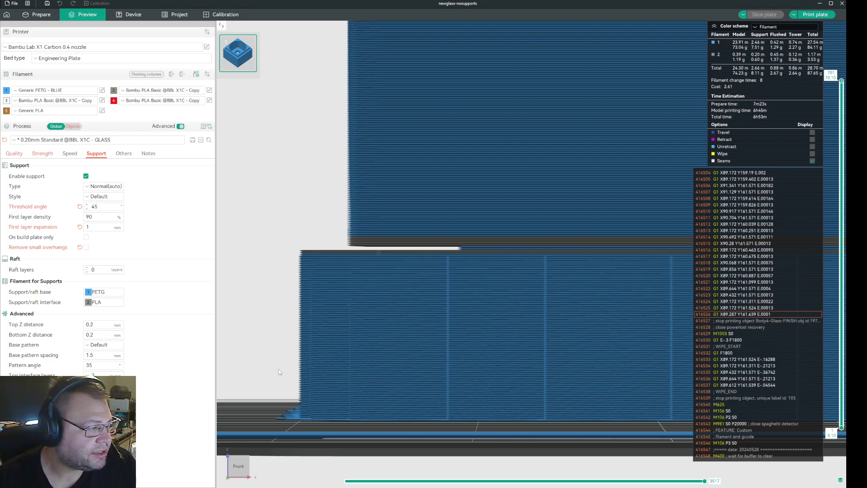
left_click(100, 325)
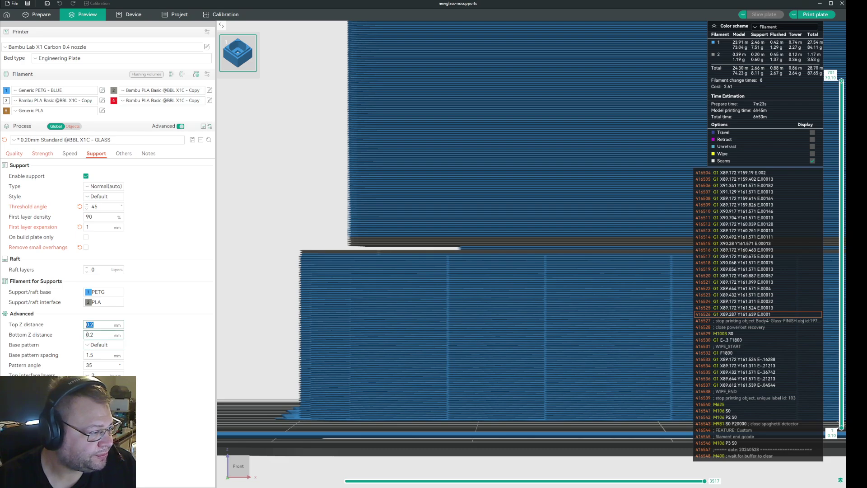
left_click(99, 335)
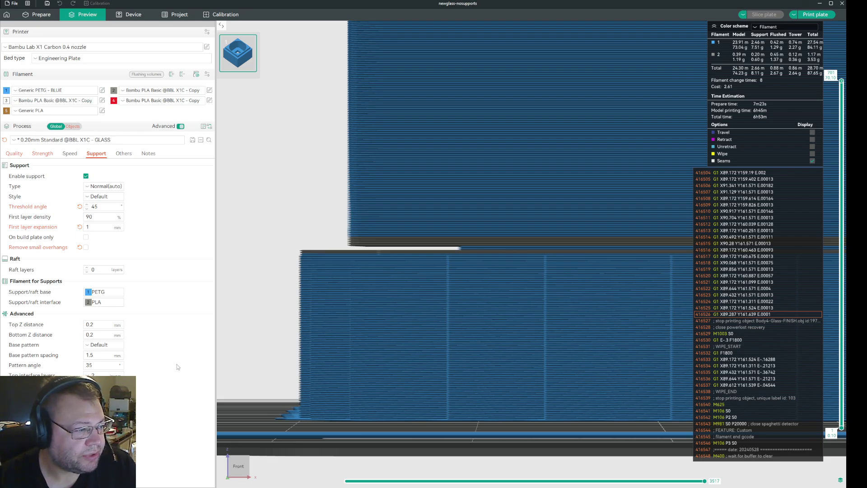
Change the support Top Z distance from 0.2 to 0.1 mm and re-slice (87.72 g).
left_click(87, 324)
key("End")
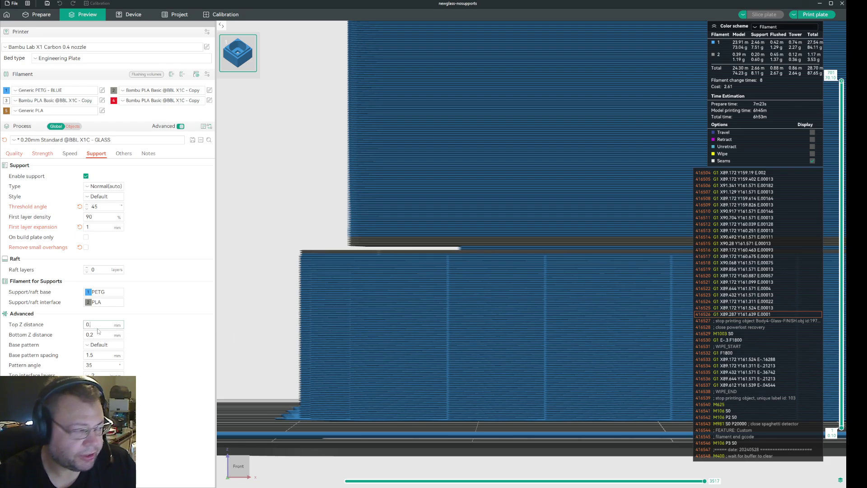
type("1")
key("Return")
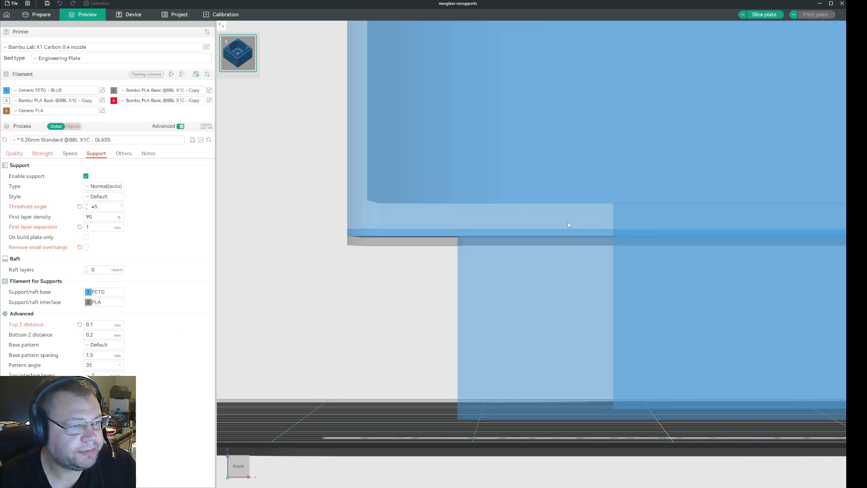
left_click(766, 15)
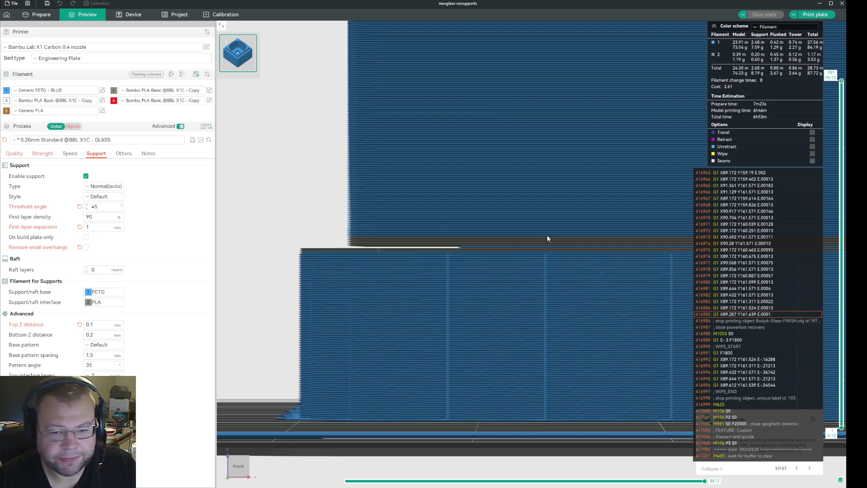
Set Layer height and First layer height to 0.08 mm in the Quality settings.
left_click(14, 154)
left_click(91, 176)
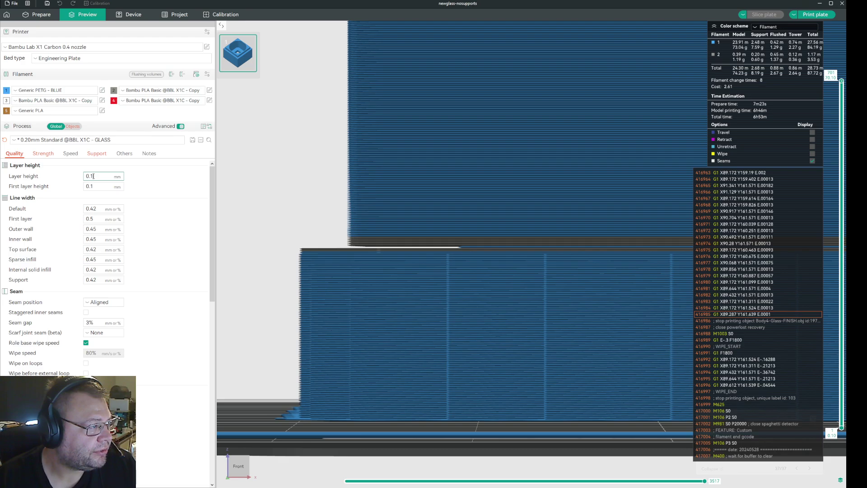
type("0")
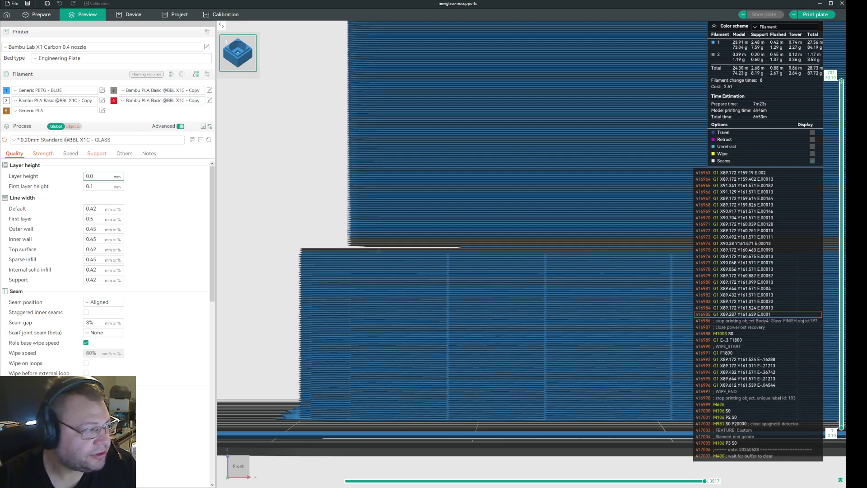
type("8")
left_click_drag(97, 176, 85, 176)
key("Tab")
type("0.08")
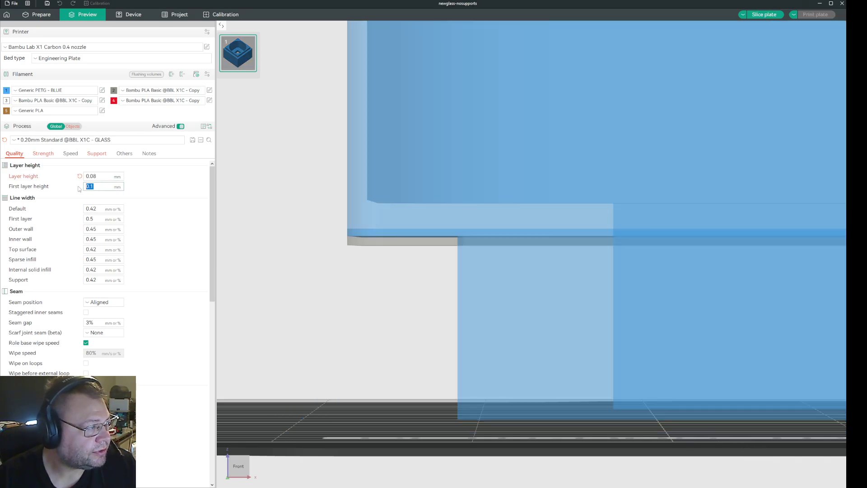
left_click(142, 198)
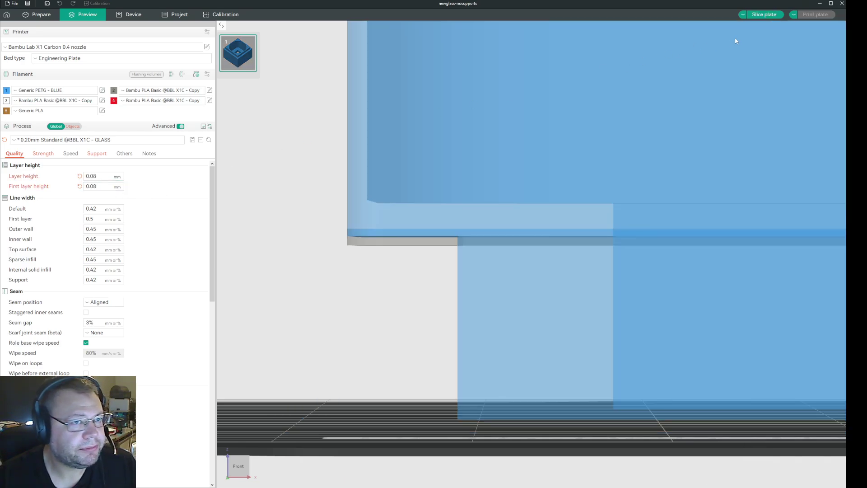
Re-slice the plate and zoom the preview, now estimating 8h22m and 88.19 g.
left_click(767, 14)
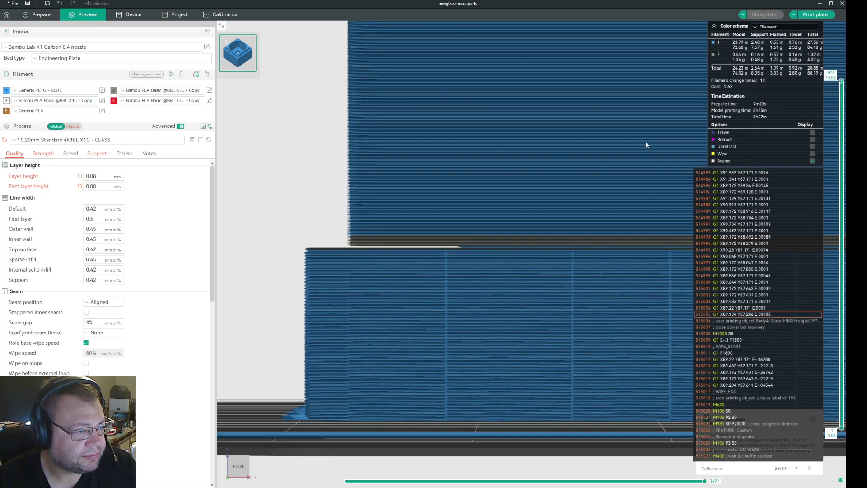
scroll(471, 235, "up", 5)
scroll(318, 219, "down", 3)
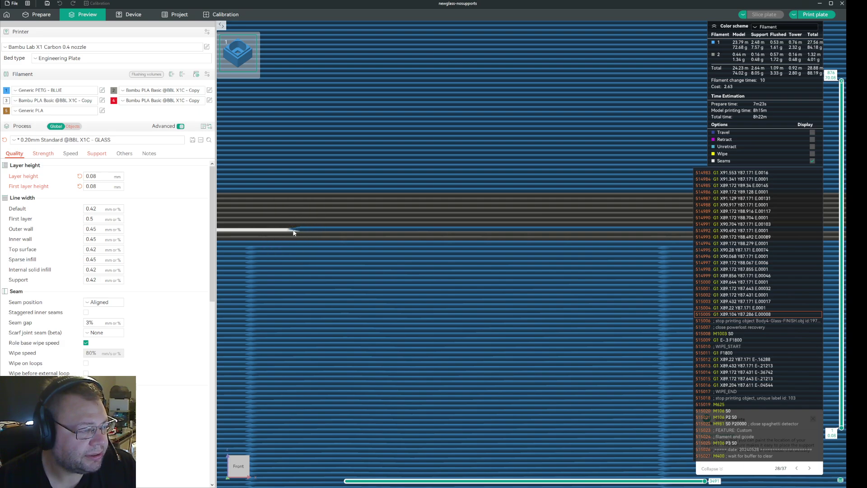
scroll(293, 231, "down", 5)
scroll(295, 229, "down", 3)
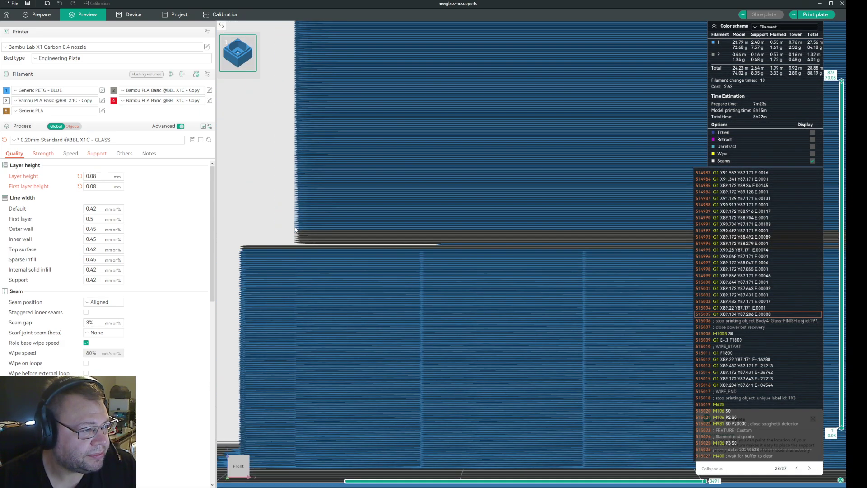
left_click(97, 154)
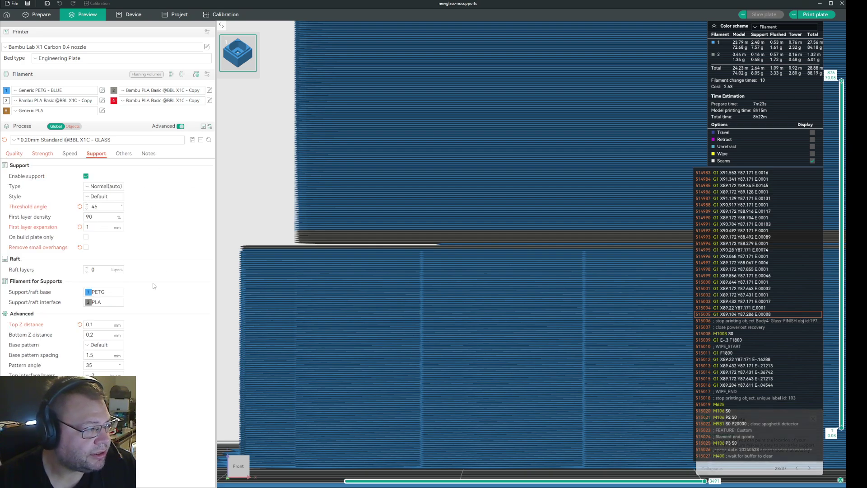
left_click(90, 324)
key("BackSpace")
type("2")
key("Return")
left_click(764, 14)
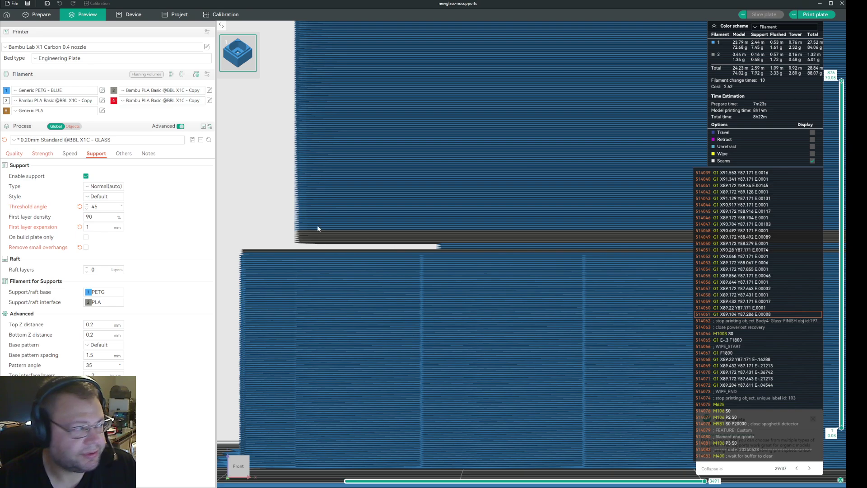
Change Layer height and First layer height from 0.08 to 0.1 mm and re-slice (6h53m).
left_click(14, 153)
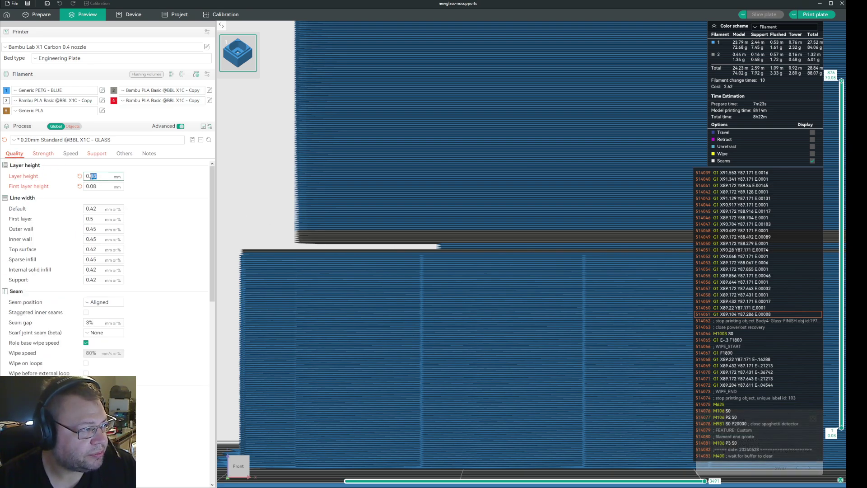
double_click(92, 176)
left_click(91, 176)
key("Delete")
key("Delete")
type("1")
double_click(92, 186)
type("1")
key("Return")
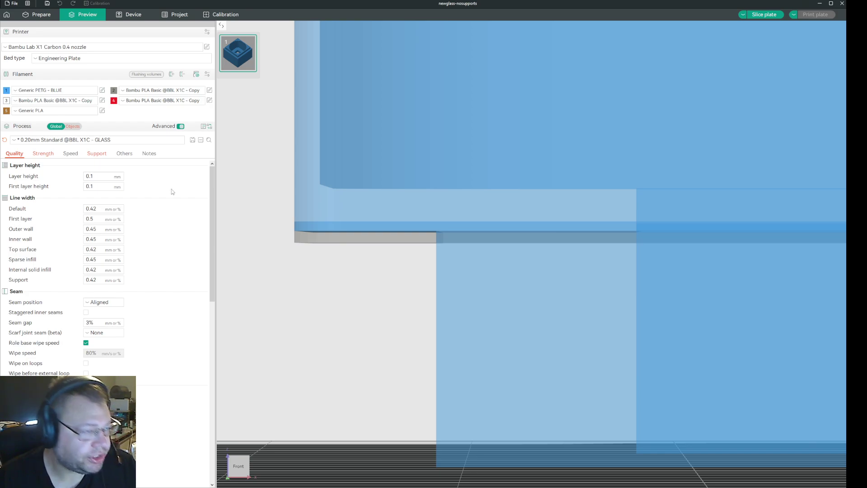
left_click(764, 14)
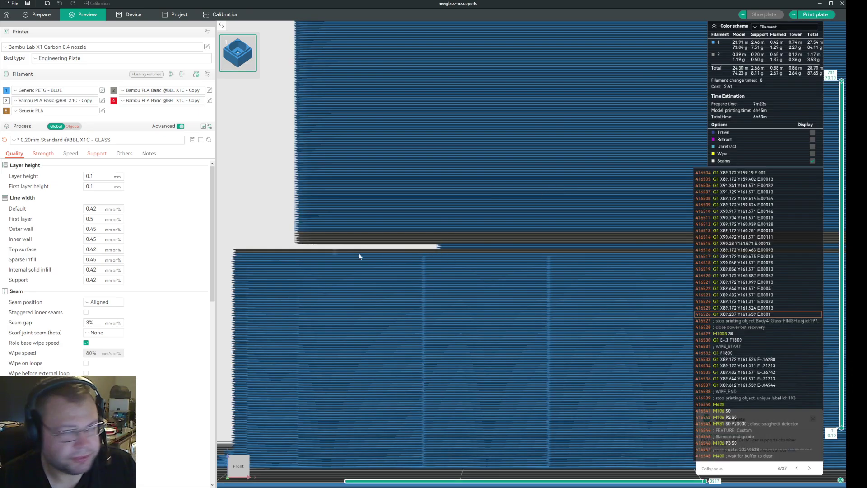
Set both layer heights to 0.2 mm and re-slice, dropping the estimate to 3h59m.
left_click(94, 176)
key("BackSpace")
type("2")
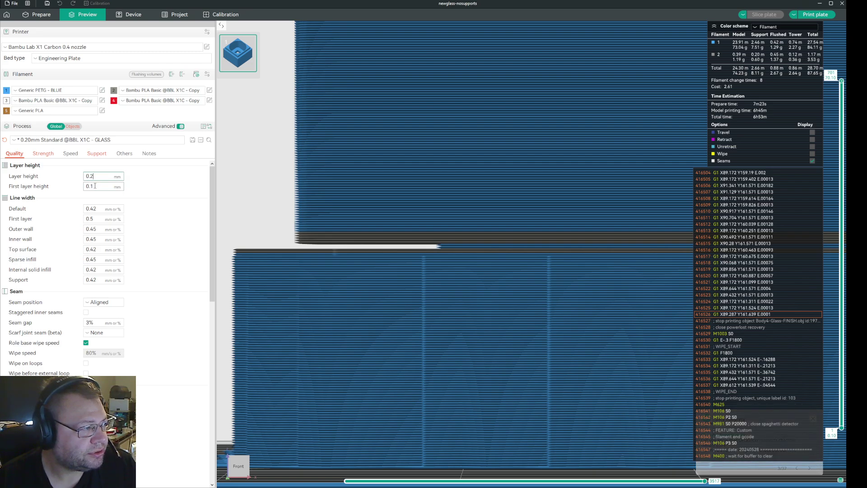
left_click(95, 186)
key("BackSpace")
type("2")
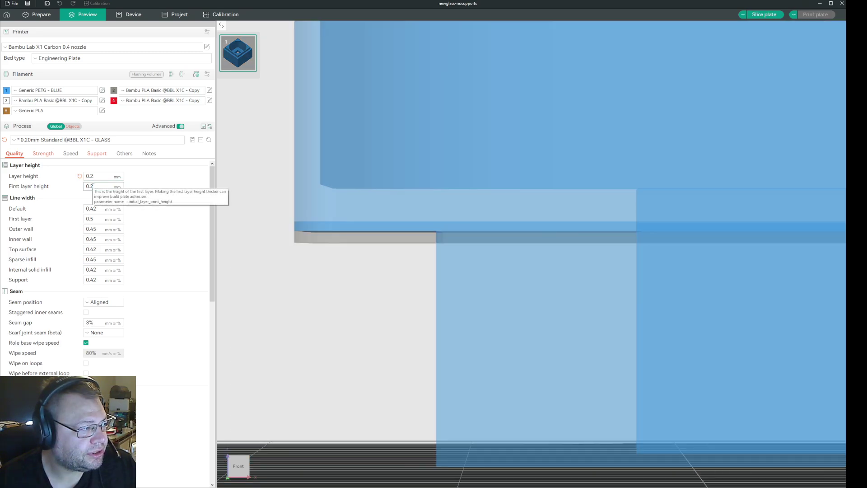
left_click(773, 17)
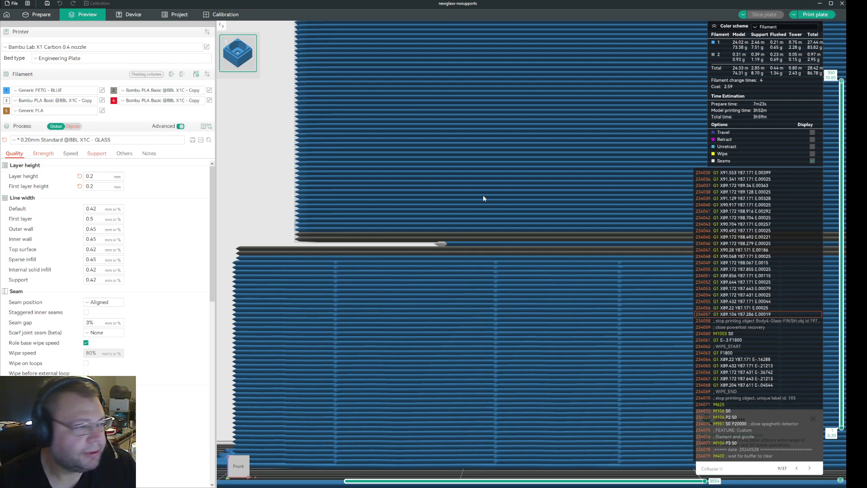
left_click(99, 154)
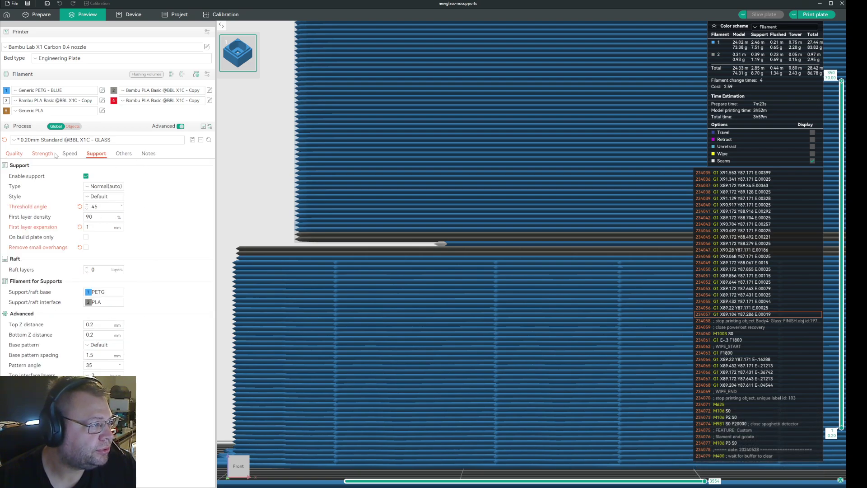
left_click(14, 154)
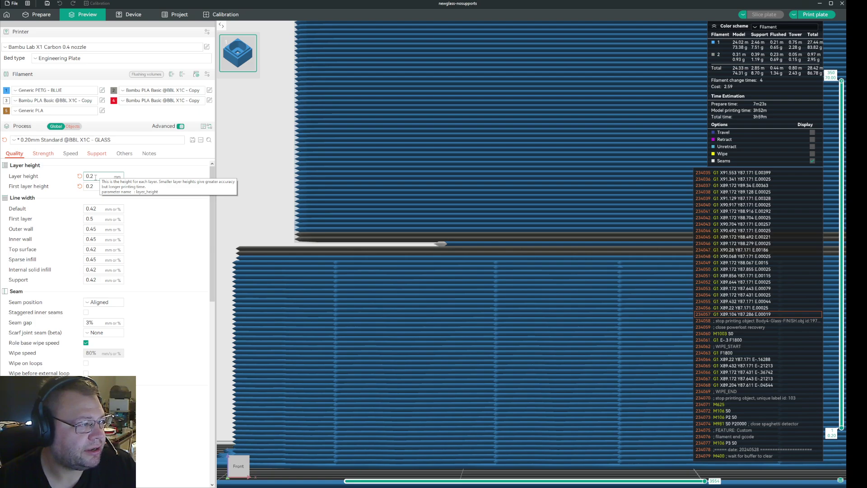
double_click(91, 176)
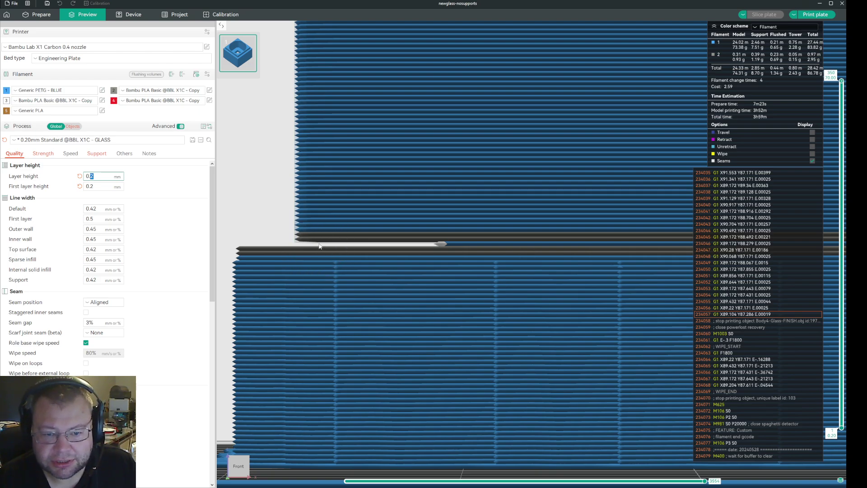
left_click(275, 249)
left_click(276, 251)
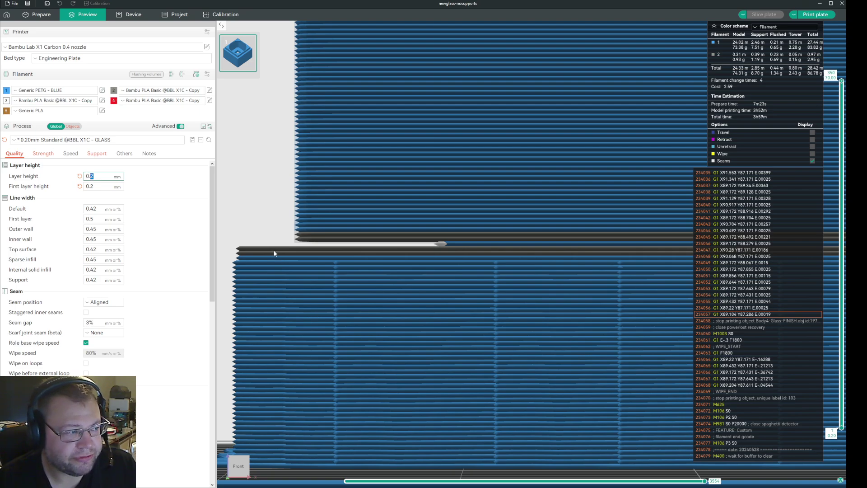
left_click(312, 239)
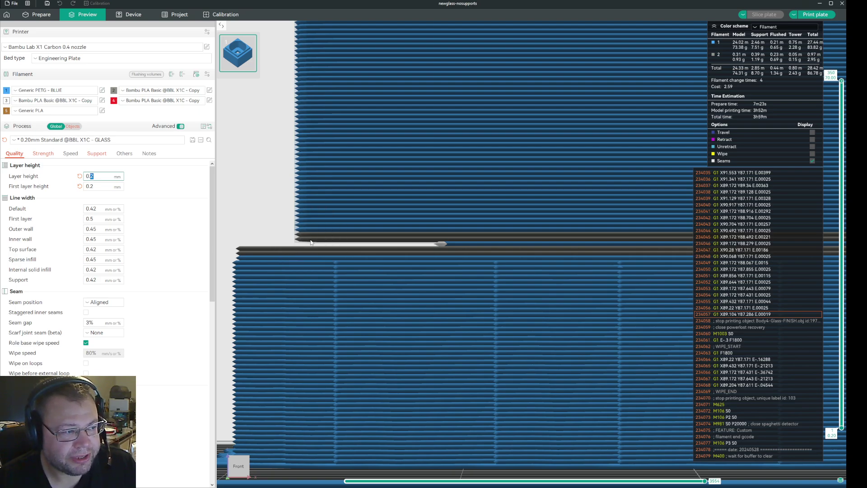
left_click(310, 243)
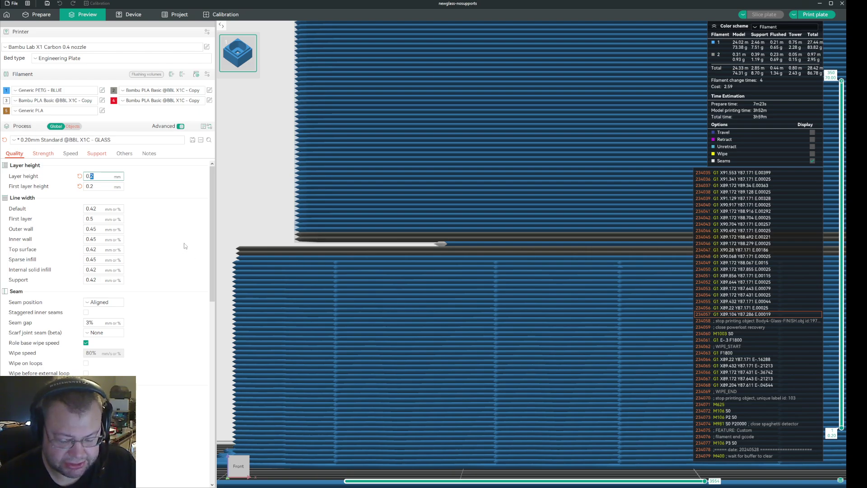
Set Layer height and First layer height to 0.1 mm.
type("1")
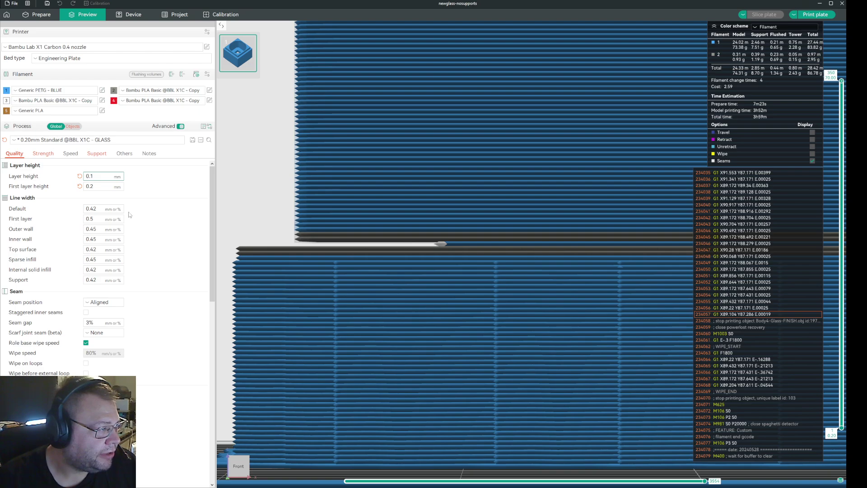
double_click(91, 186)
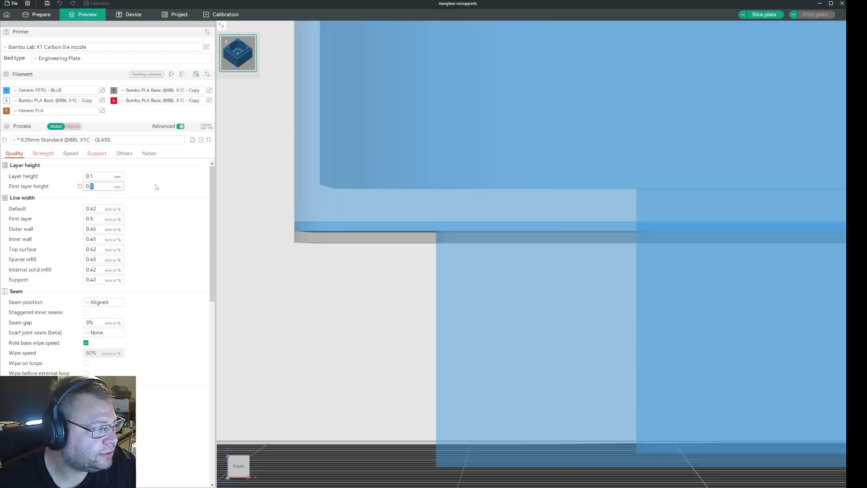
type("1")
left_click(155, 190)
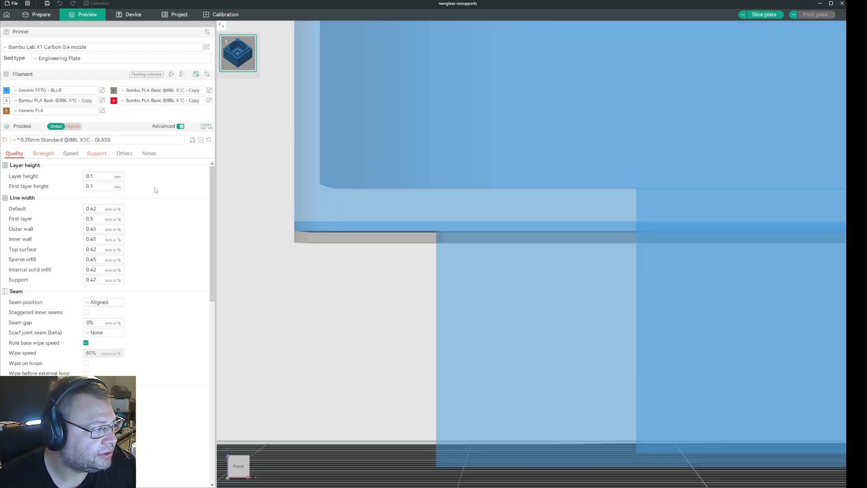
Set the support Top Z distance to 0 mm.
left_click(126, 155)
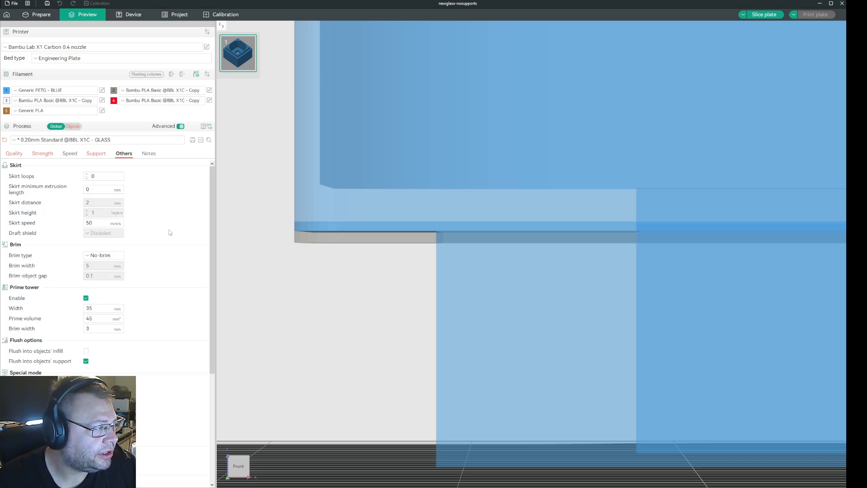
left_click(102, 154)
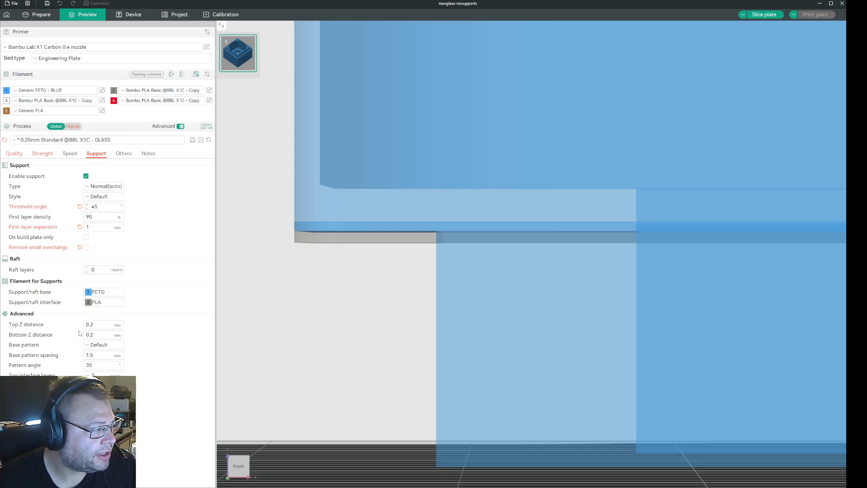
mouse_move(33, 326)
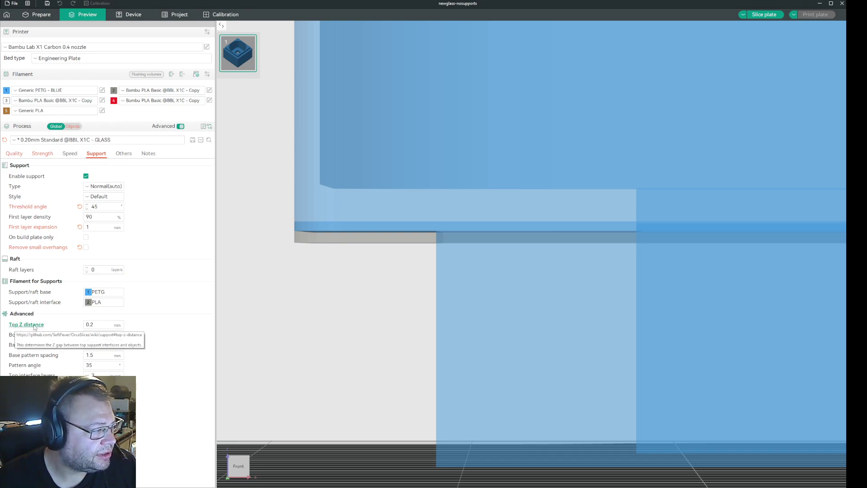
left_click(83, 327)
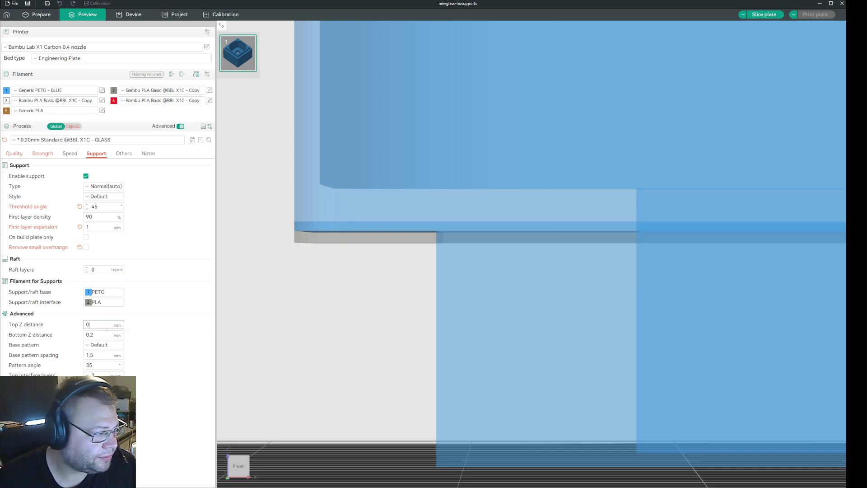
type("0")
key("Return")
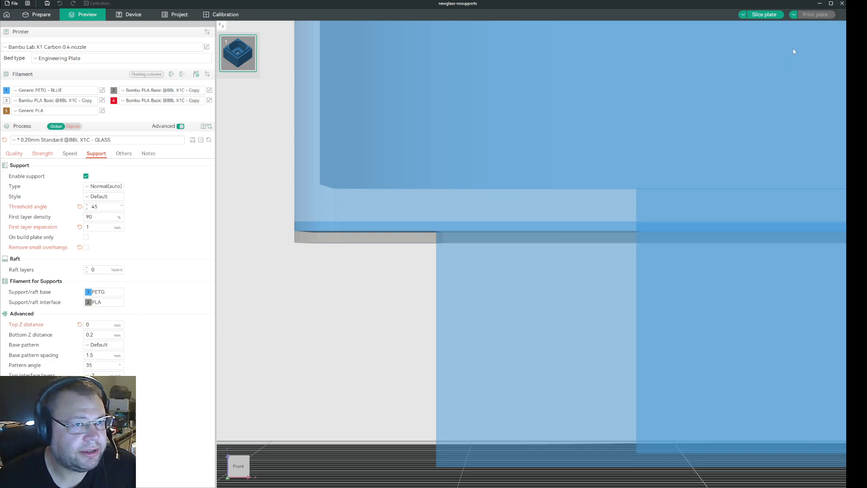
Re-slice plate 1 with 0.1 mm layers and 0 mm Top Z distance.
left_click(764, 14)
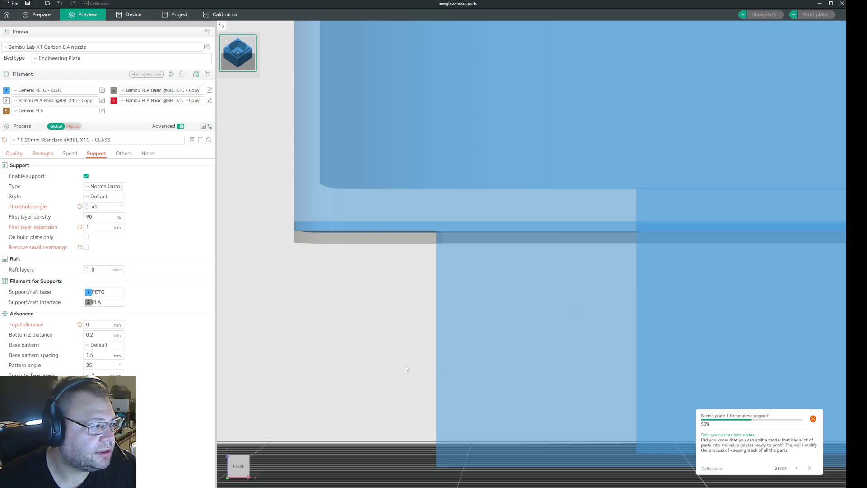